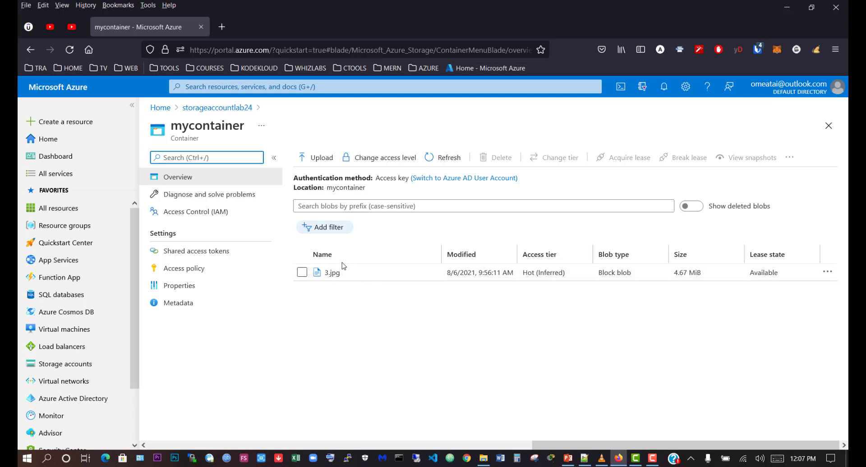
# - Start a blob upload to mycontainer and set its advanced block size to 100 MB
pyautogui.click(312, 158)
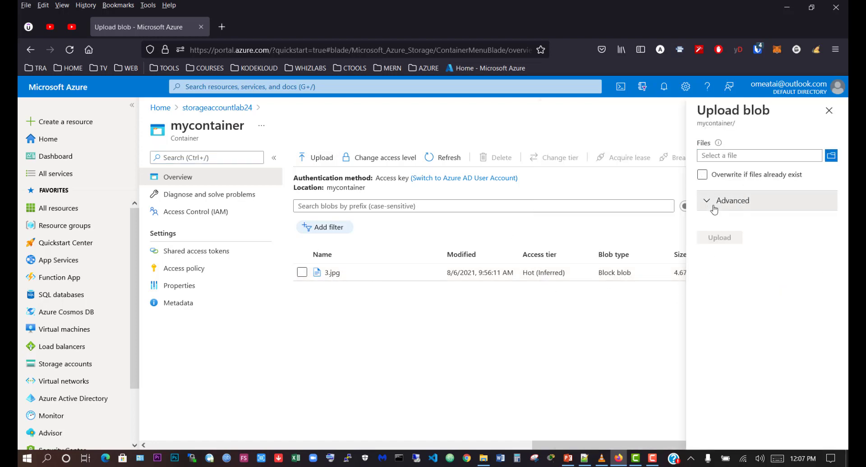
pyautogui.click(717, 201)
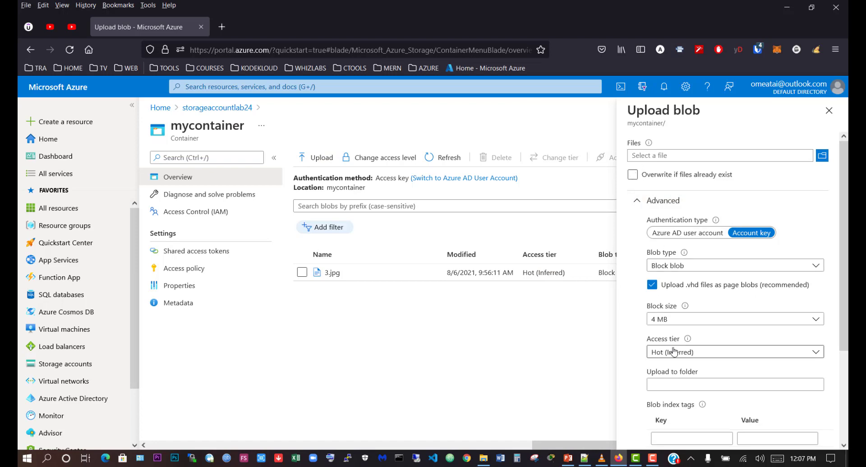
pyautogui.click(662, 319)
pyautogui.click(663, 303)
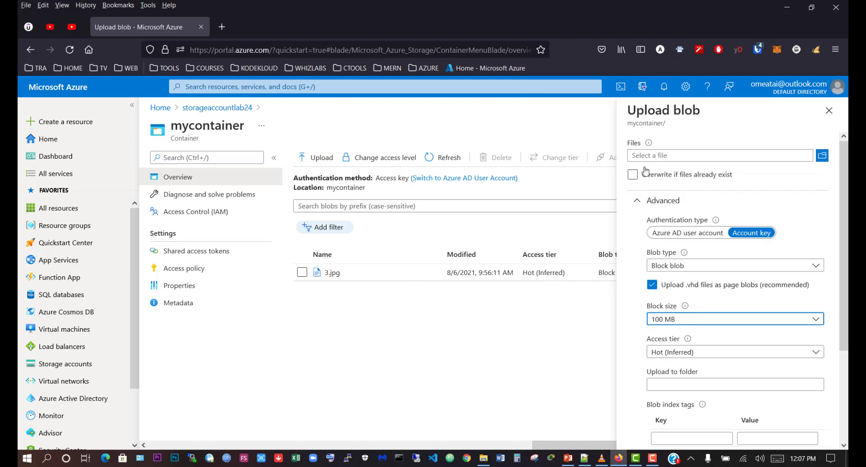
# - Upload image files 1 and 2 from the azure-files folder to mycontainer and close the upload pane
pyautogui.click(822, 155)
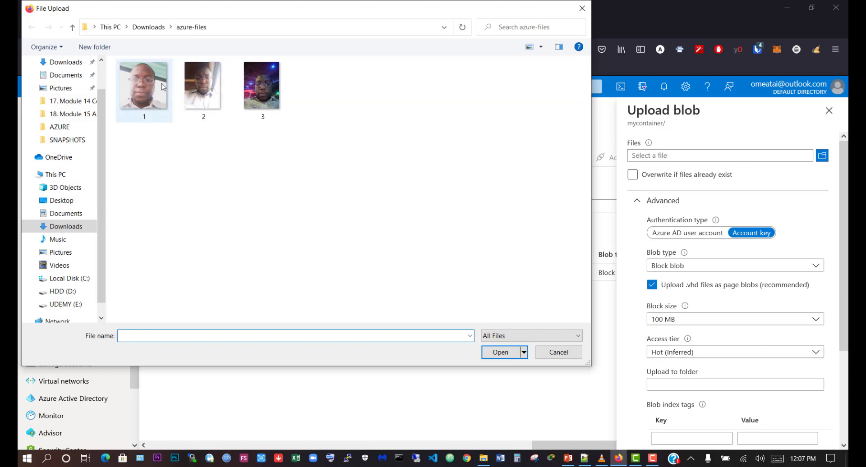
pyautogui.click(158, 88)
pyautogui.keyDown('ctrl'); pyautogui.click(208, 99); pyautogui.keyUp('ctrl')
pyautogui.click(501, 352)
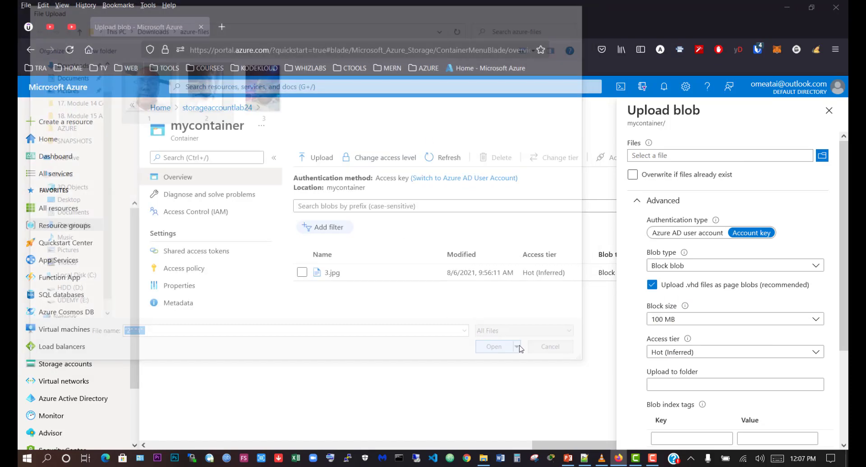
pyautogui.scroll(-3, 677, 384)
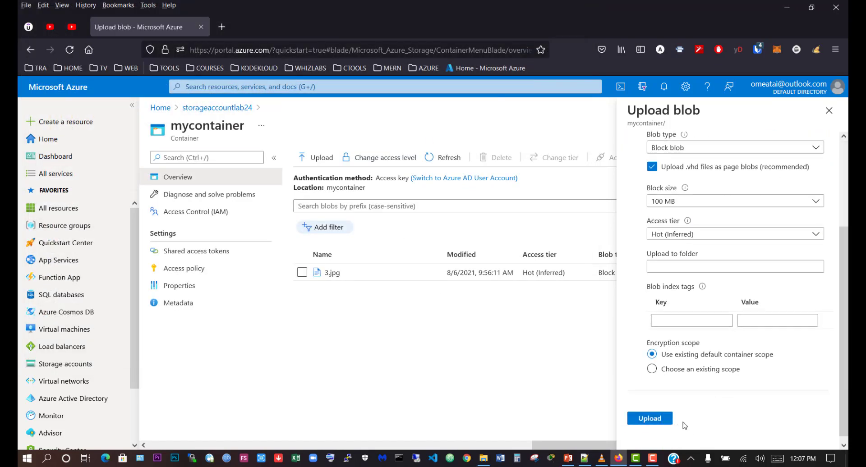
pyautogui.click(650, 413)
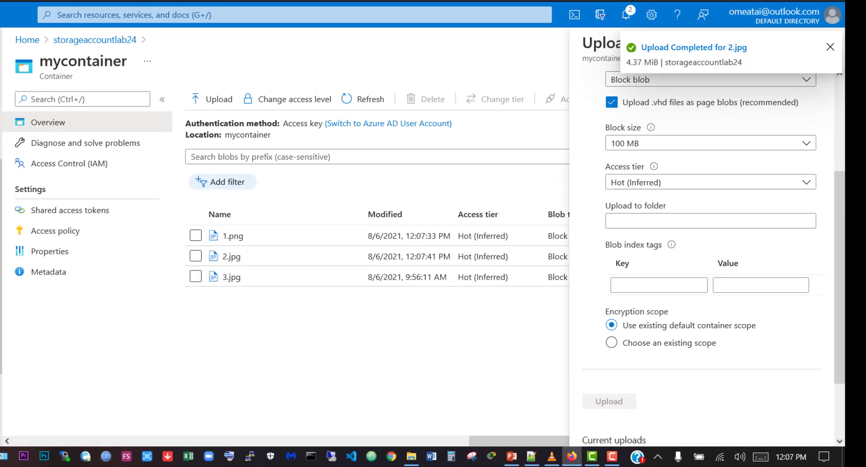
pyautogui.click(829, 47)
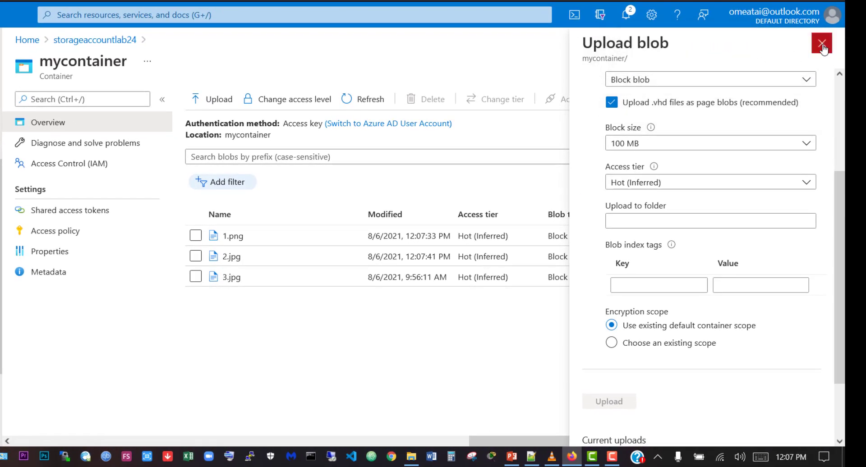
pyautogui.click(830, 44)
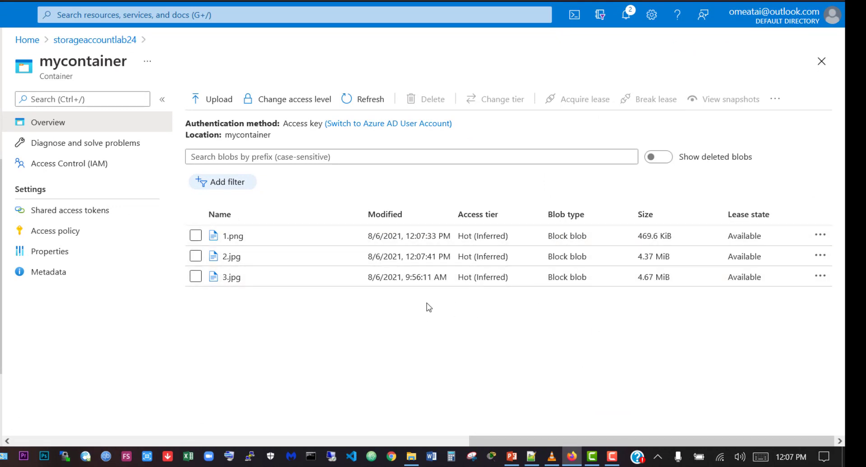
pyautogui.moveTo(460, 214); pyautogui.dragTo(499, 214)
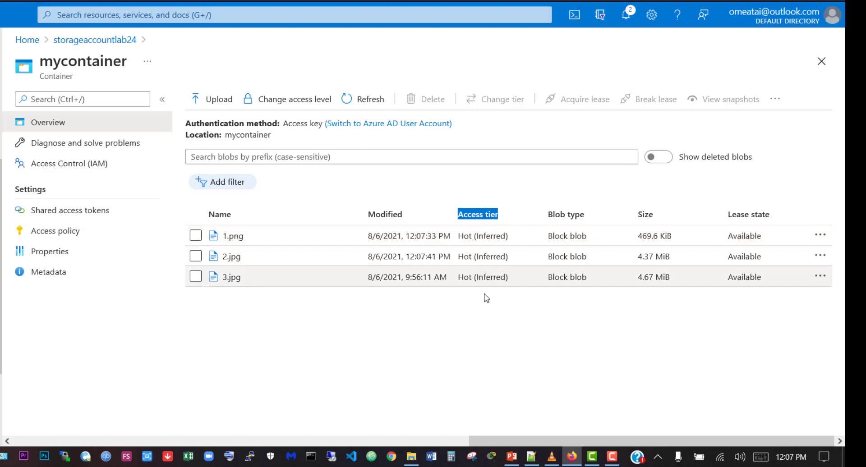
pyautogui.click(504, 214)
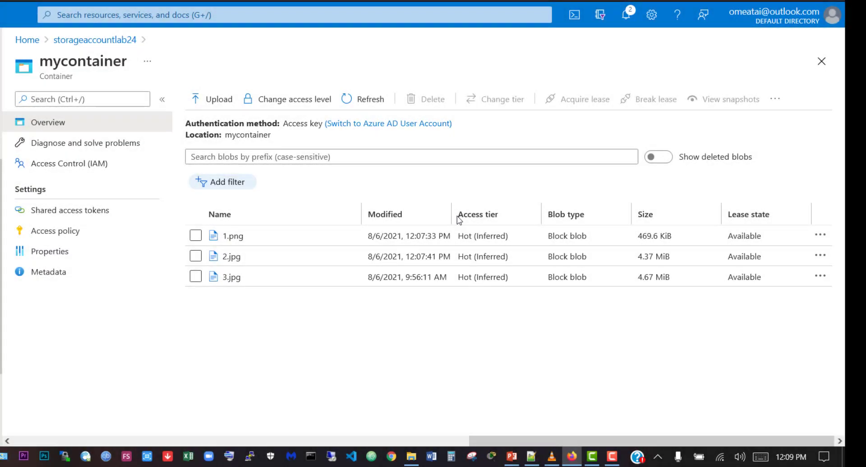
pyautogui.moveTo(459, 217); pyautogui.dragTo(499, 215)
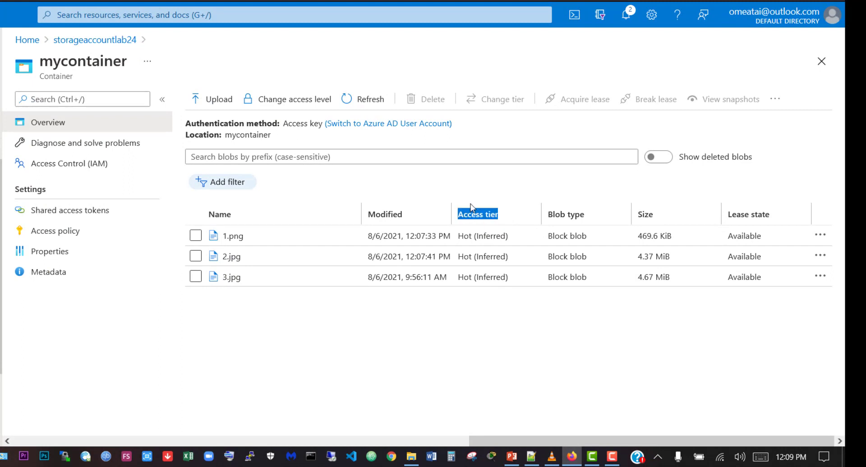
pyautogui.click(502, 199)
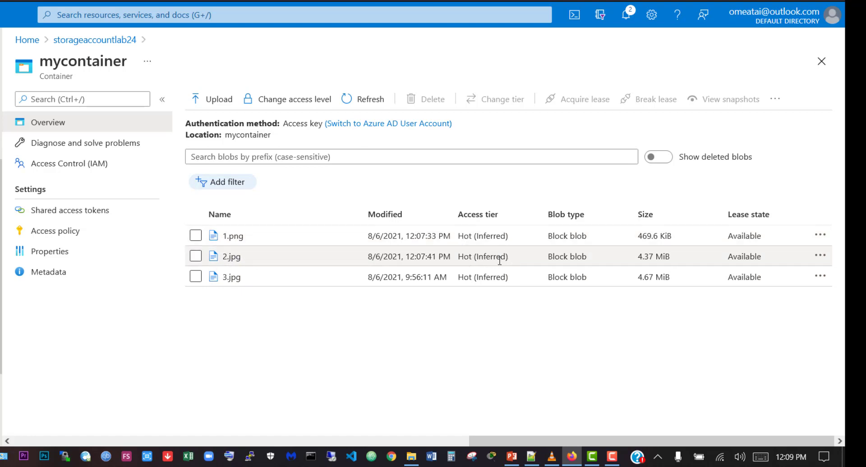
# - Change the access tier of the blob 2.jpg to Cool and save it
pyautogui.click(231, 258)
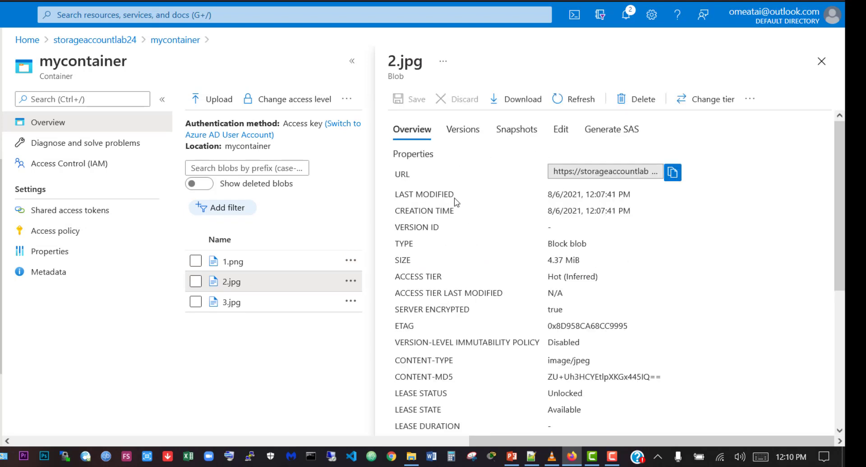
pyautogui.click(712, 107)
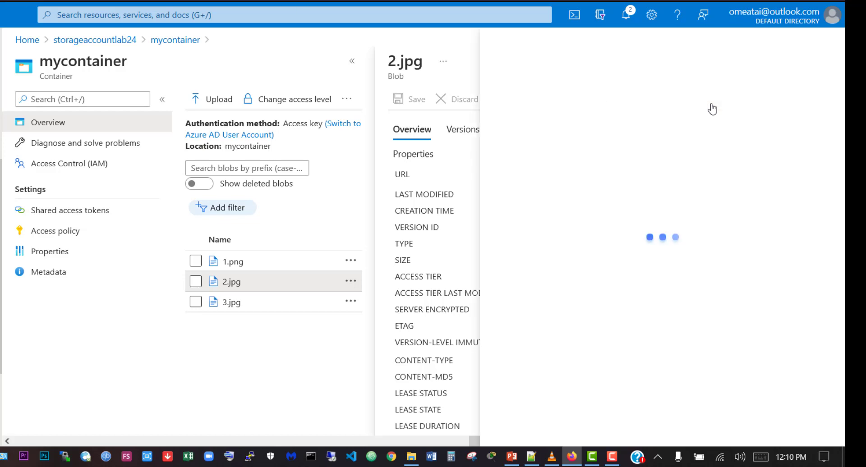
pyautogui.click(649, 139)
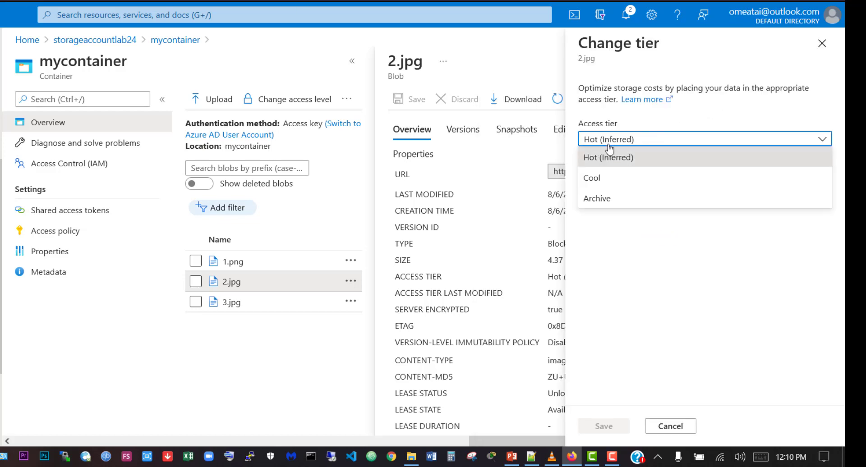
pyautogui.click(601, 177)
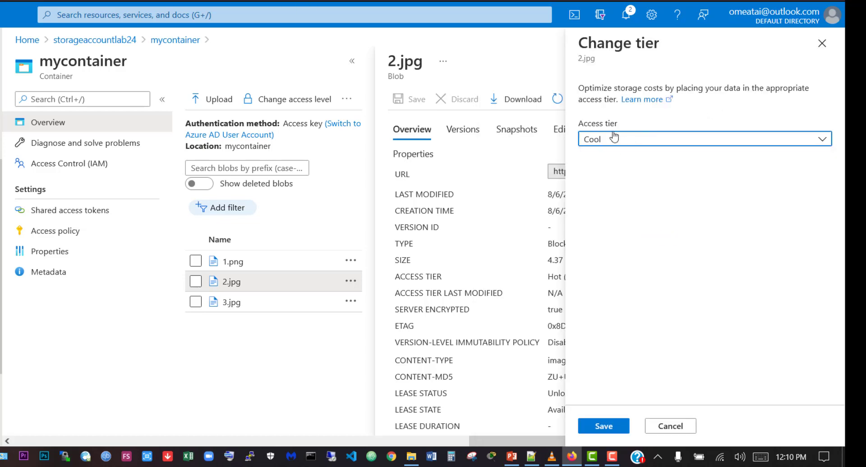
pyautogui.click(603, 426)
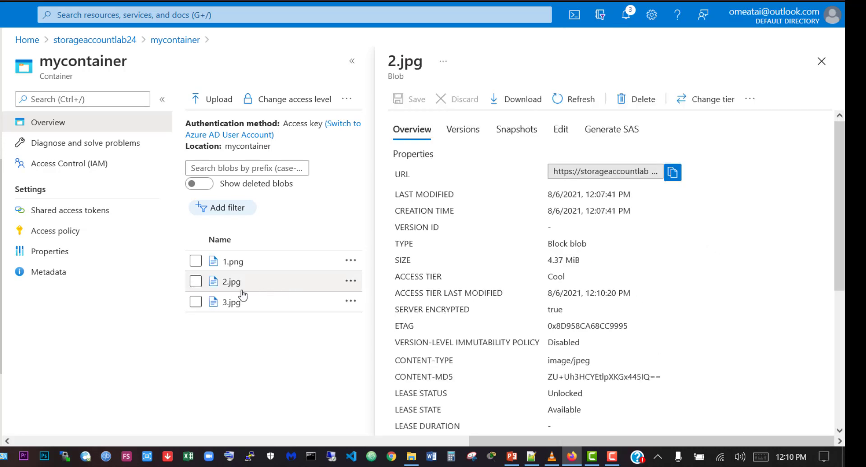
# - Change the access tier of the blob 3.jpg to Archive, save it, and return to the container's blob list
pyautogui.click(243, 305)
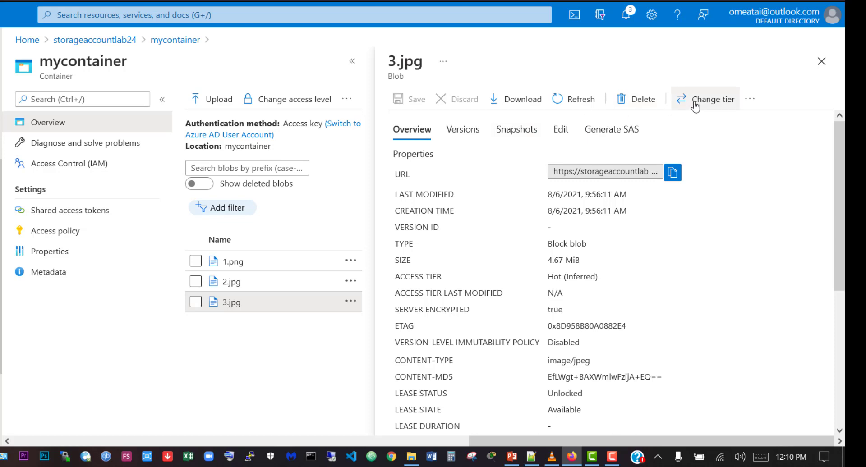
pyautogui.click(696, 105)
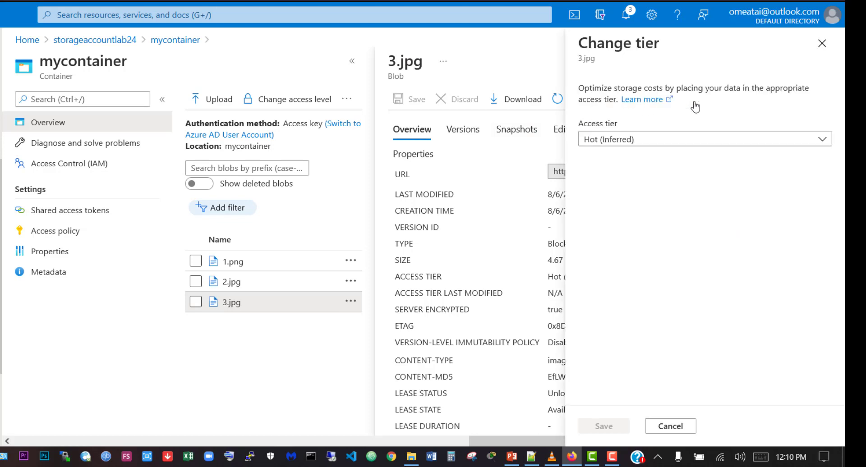
pyautogui.click(635, 143)
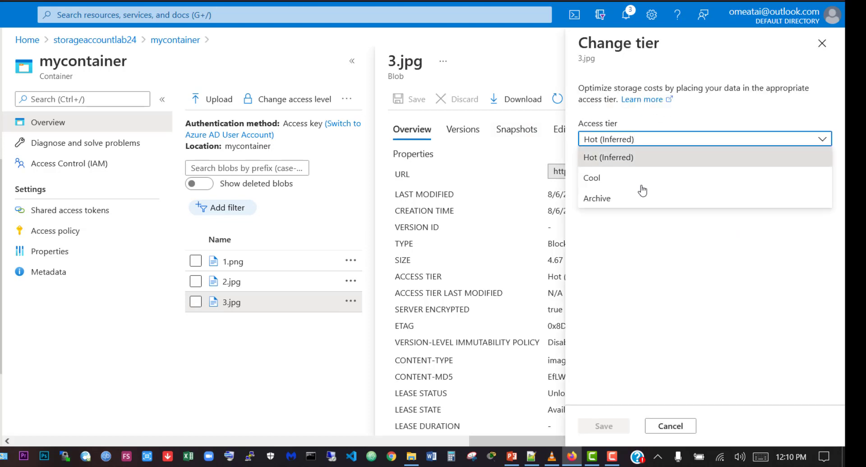
pyautogui.click(600, 199)
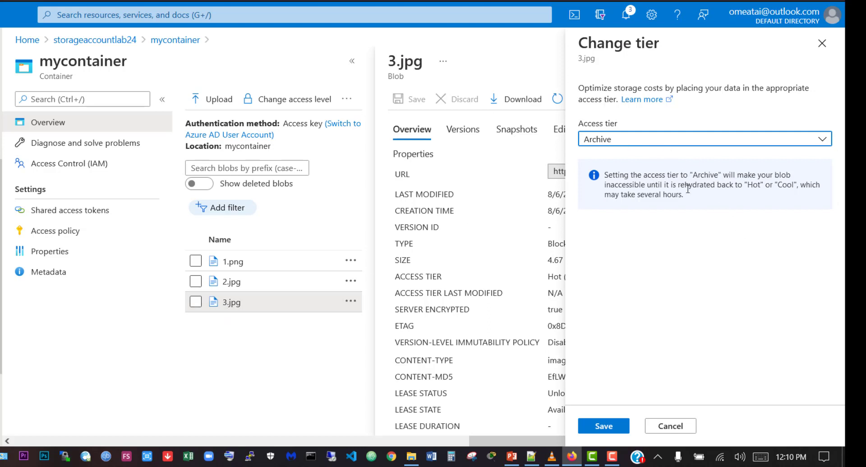
pyautogui.click(599, 427)
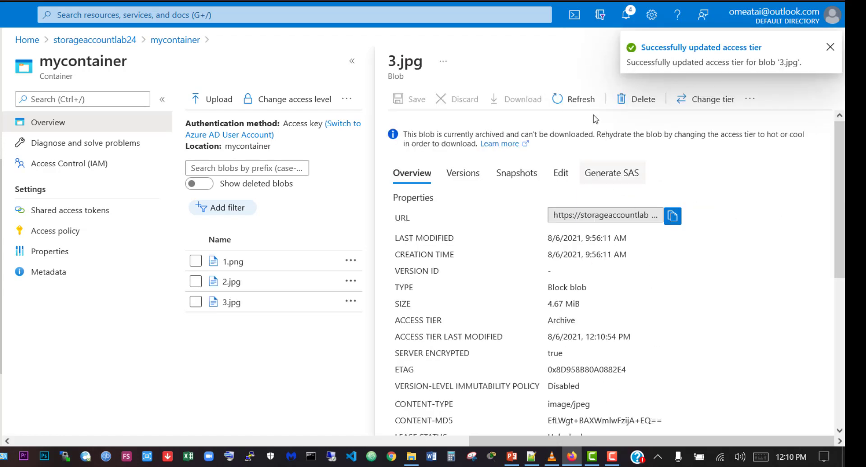
pyautogui.click(832, 48)
pyautogui.click(822, 61)
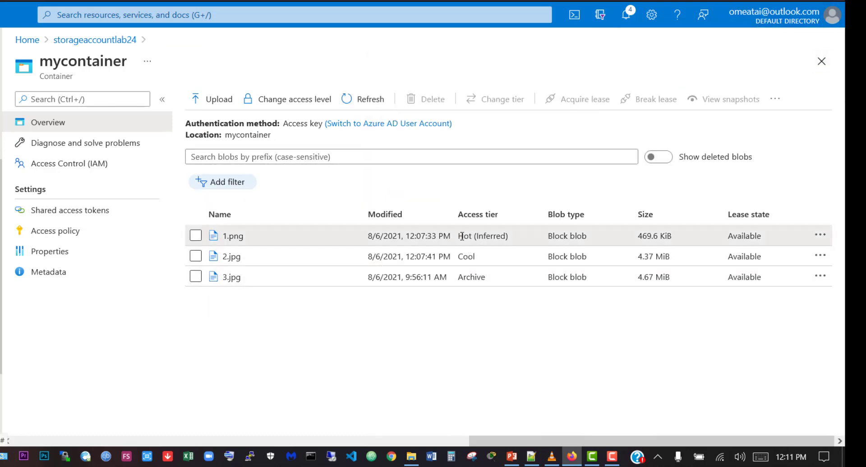
pyautogui.moveTo(459, 236); pyautogui.dragTo(514, 278)
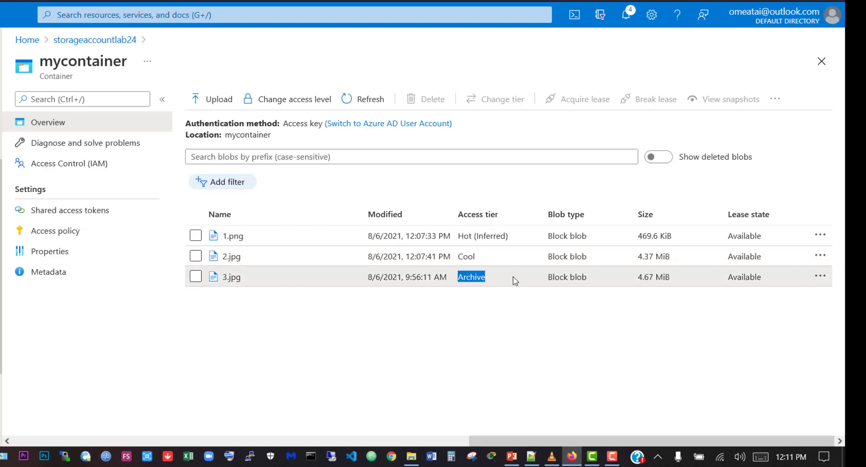
pyautogui.click(481, 324)
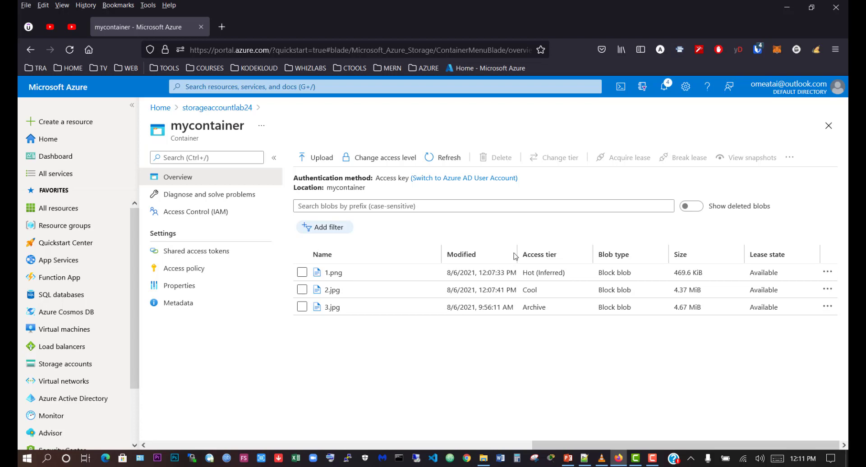
pyautogui.moveTo(520, 255); pyautogui.dragTo(558, 254)
pyautogui.click(550, 232)
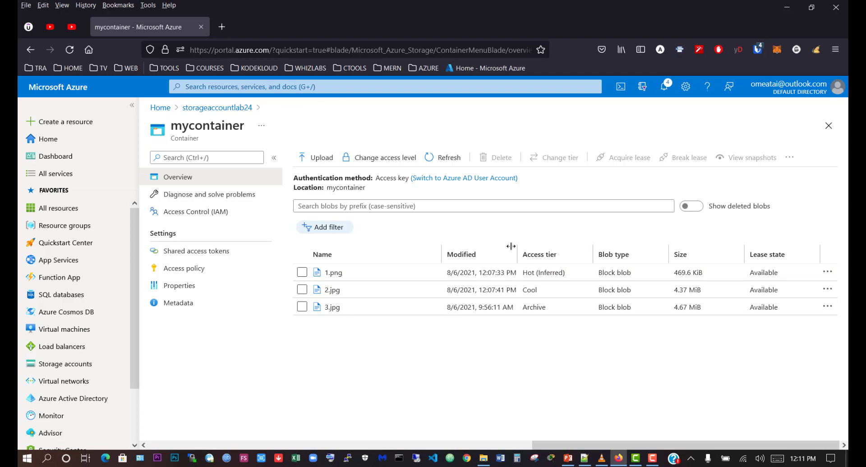
# - Return to the storage account storageaccountlab24 and open its lifecycle management settings
pyautogui.click(218, 108)
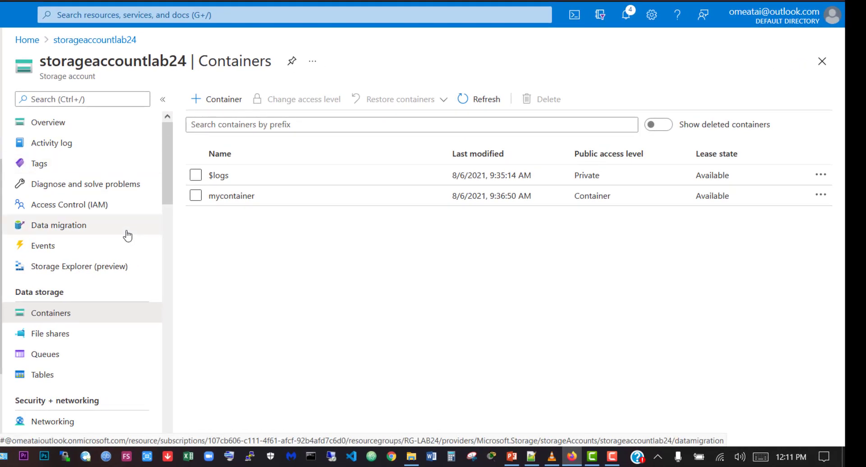
pyautogui.scroll(-6, 124, 243)
pyautogui.scroll(-1, 117, 289)
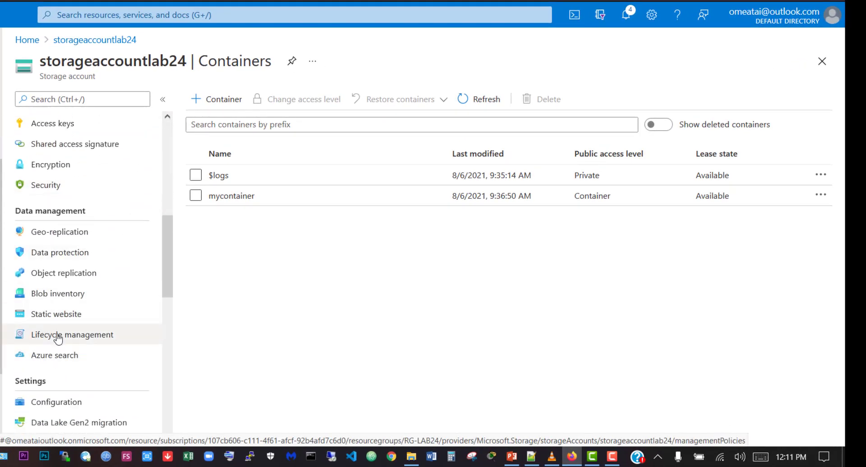
pyautogui.click(123, 337)
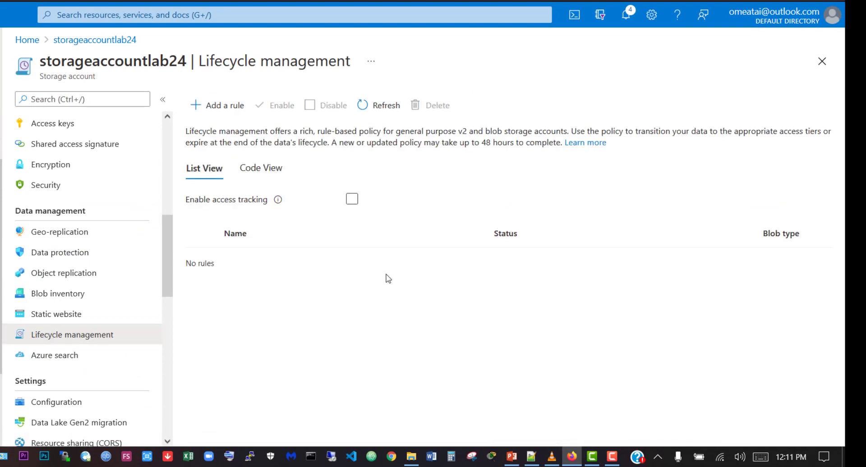
# - Start a new lifecycle rule named move-to-cool and proceed to its base blob conditions
pyautogui.click(212, 107)
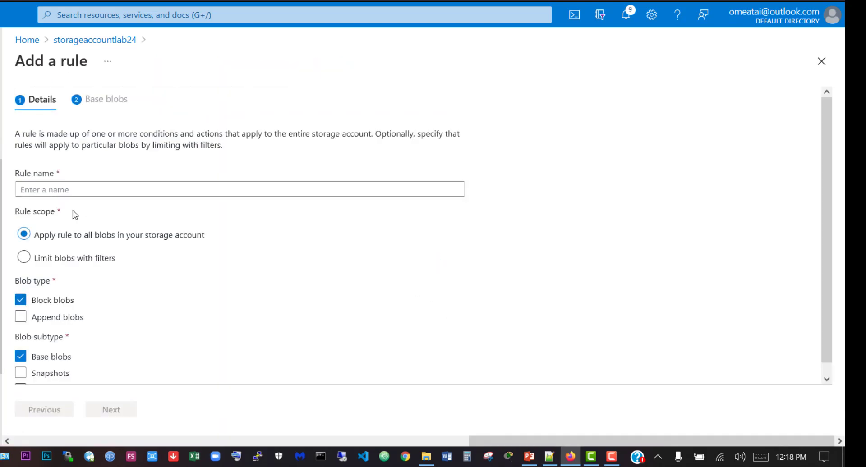
pyautogui.click(80, 188)
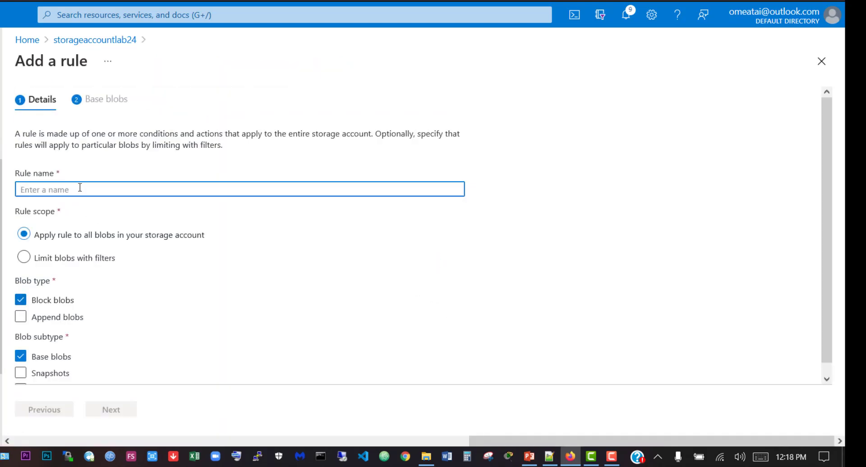
pyautogui.write('move-to-cool')
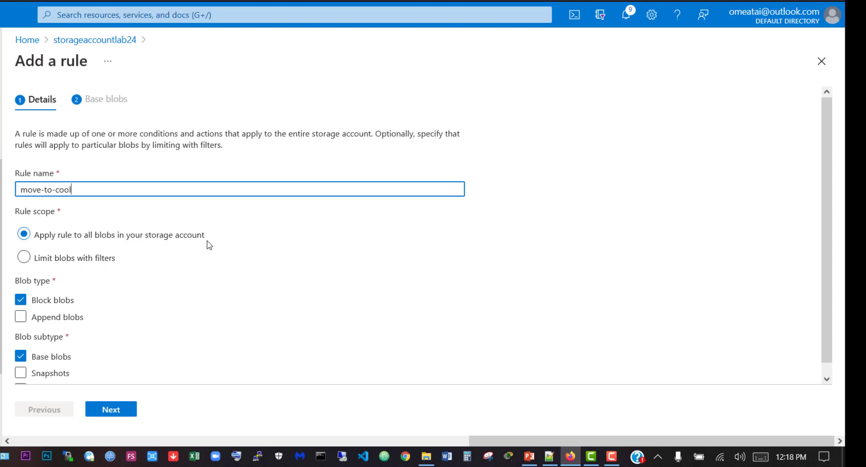
pyautogui.click(119, 410)
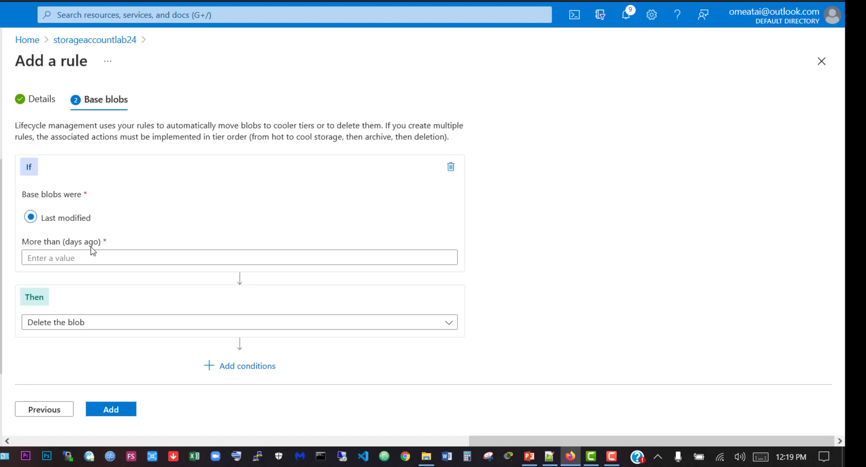
# - Set the rule to move base blobs last modified more than 30 days ago to cool storage, and add it
pyautogui.click(82, 256)
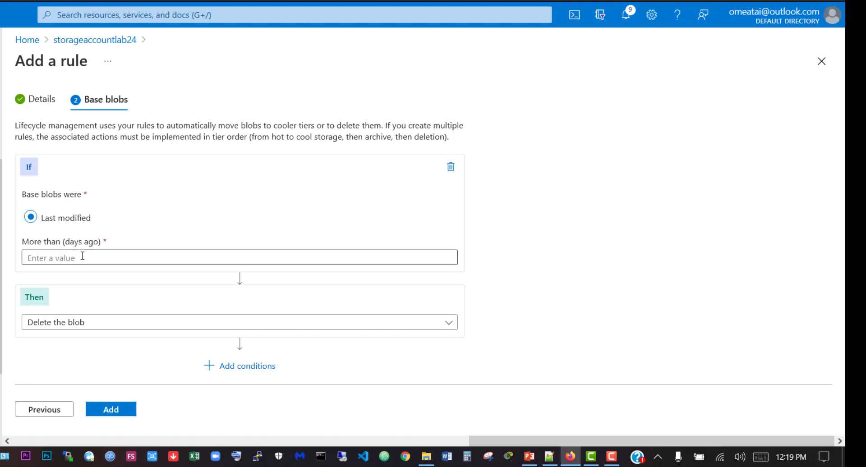
pyautogui.write('30')
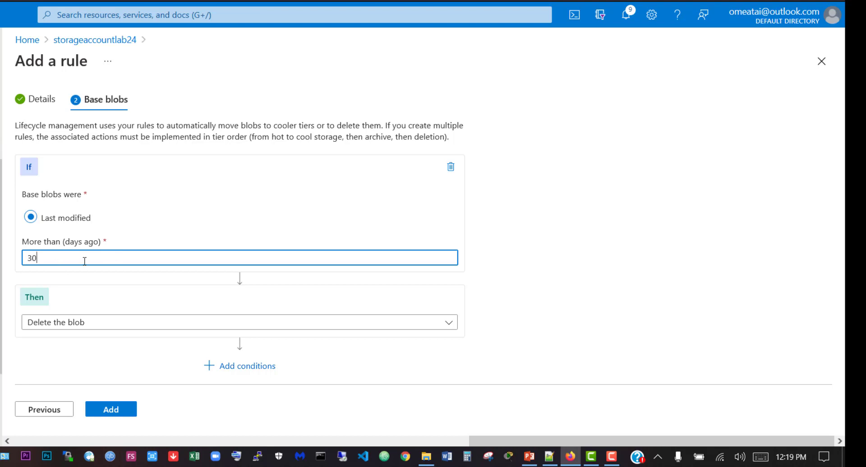
pyautogui.click(72, 324)
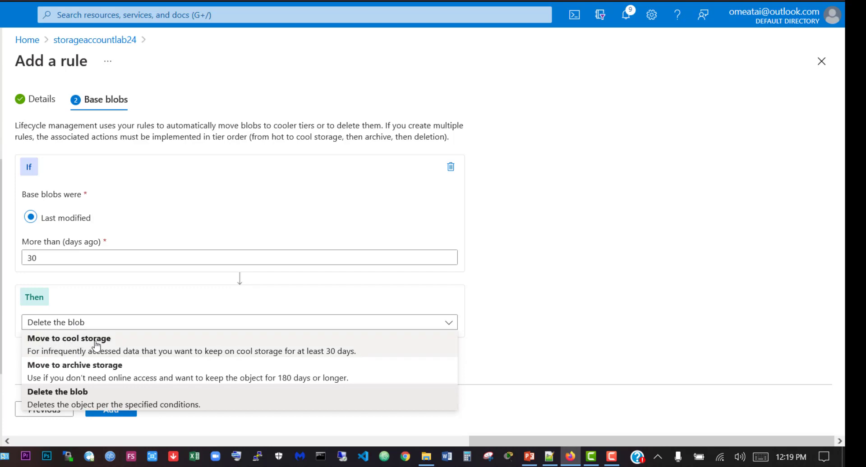
pyautogui.click(43, 341)
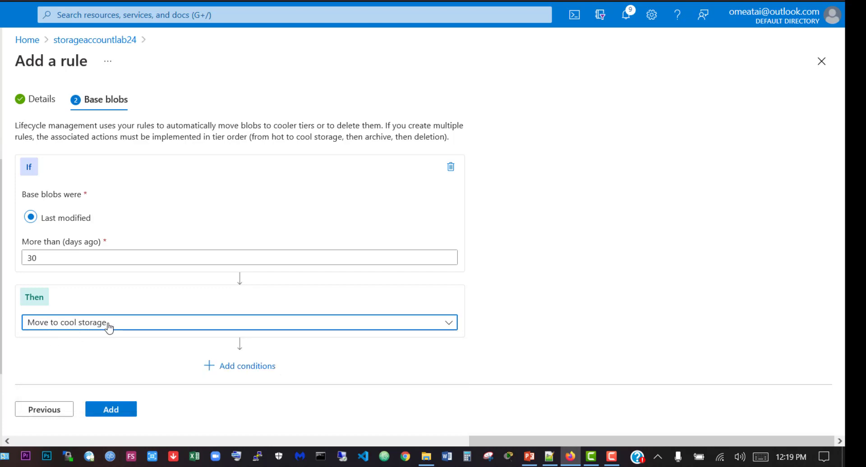
pyautogui.click(110, 412)
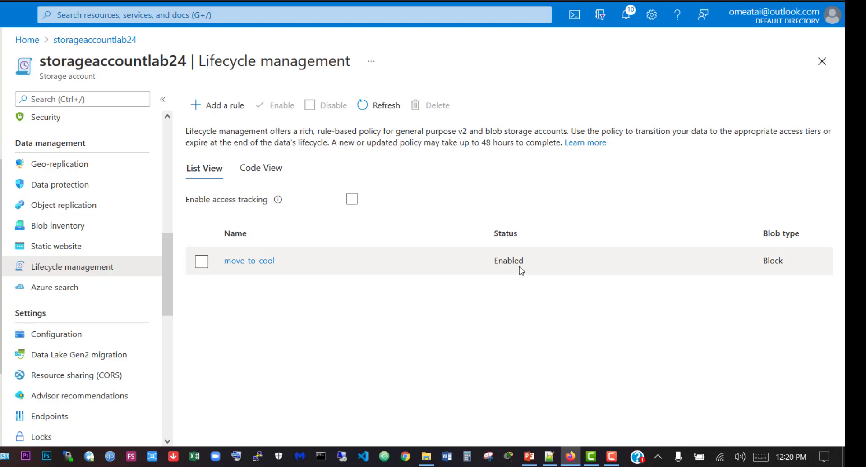
# - Start a new lifecycle rule named move-to-archive for all block blobs and proceed to its base blob conditions
pyautogui.click(224, 108)
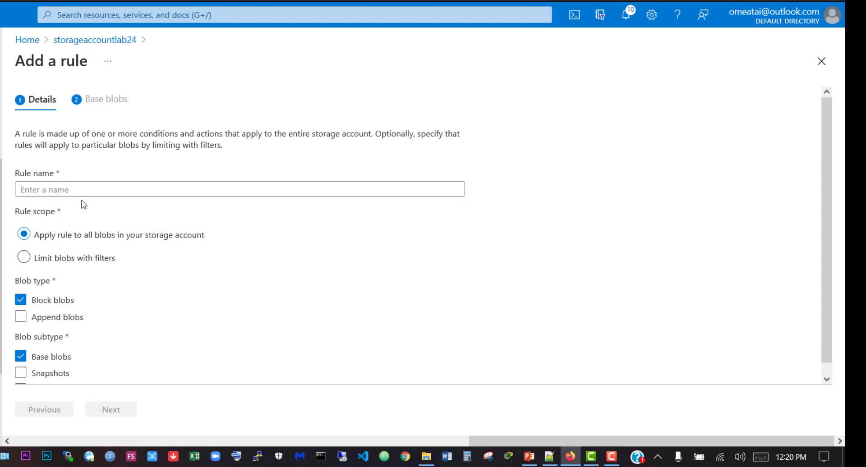
pyautogui.click(77, 190)
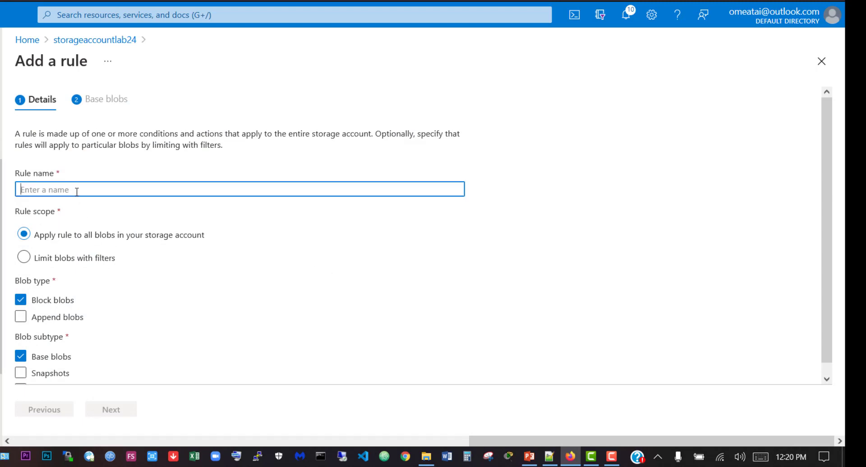
pyautogui.write('archive')
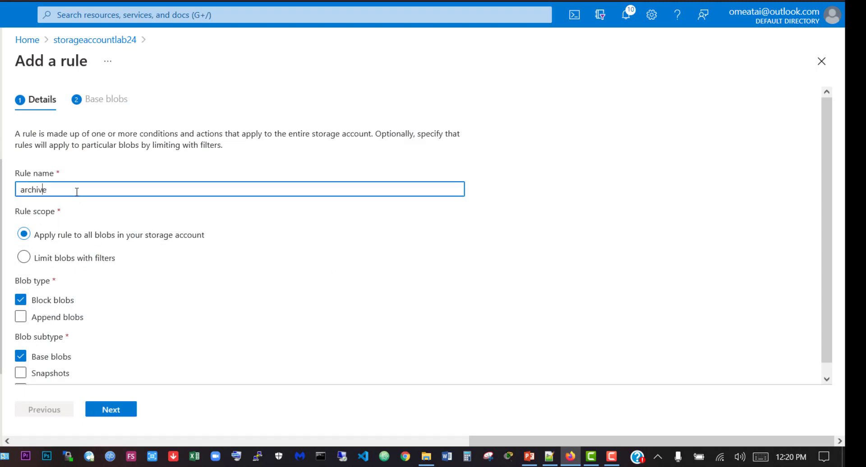
pyautogui.write('move-to-')
pyautogui.click(126, 409)
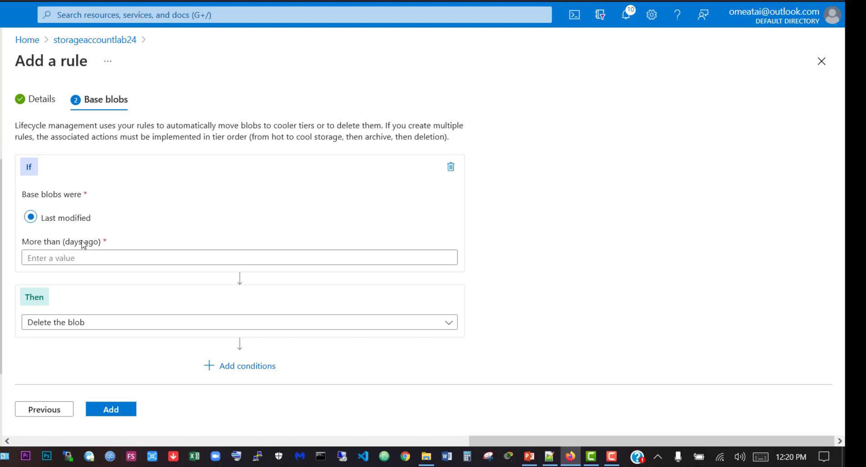
# - Set the rule to move base blobs last modified more than 30 days ago to archive storage, and add it
pyautogui.click(52, 256)
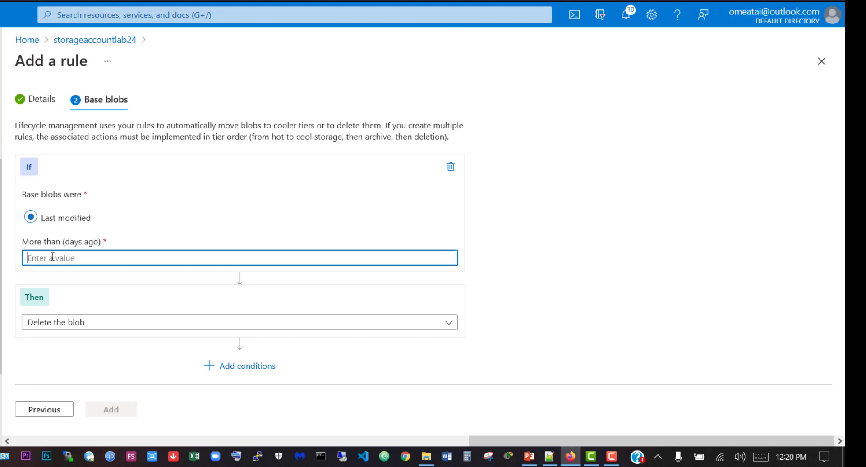
pyautogui.write('30')
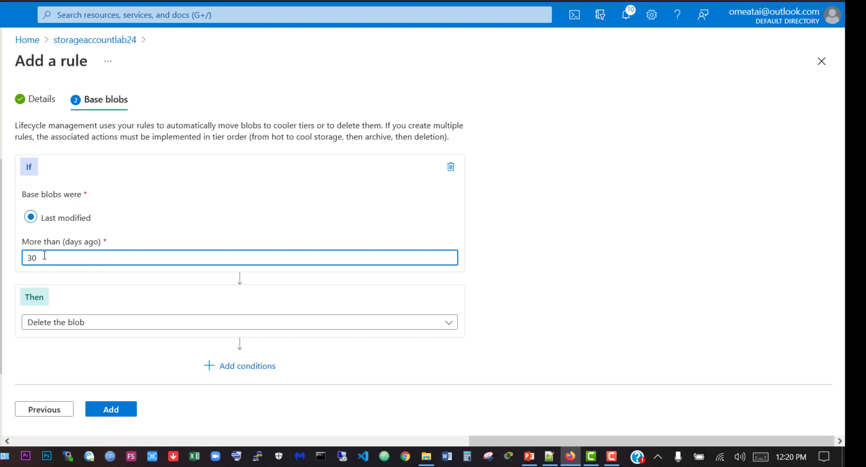
pyautogui.click(81, 323)
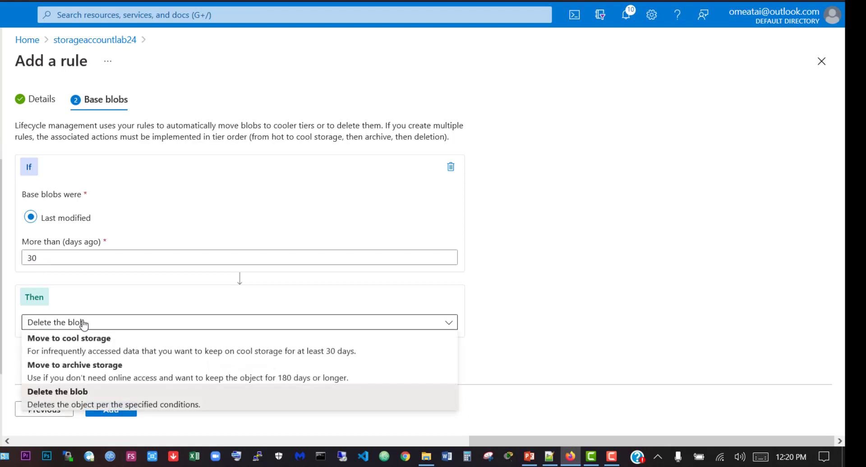
pyautogui.click(75, 368)
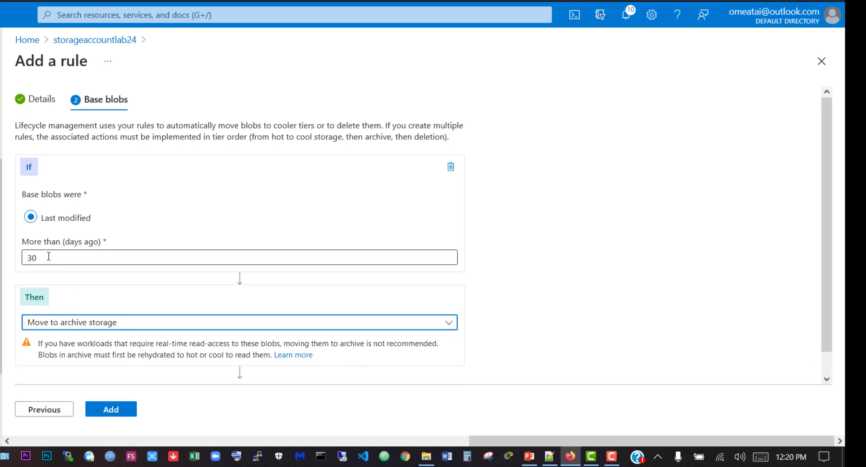
pyautogui.click(122, 411)
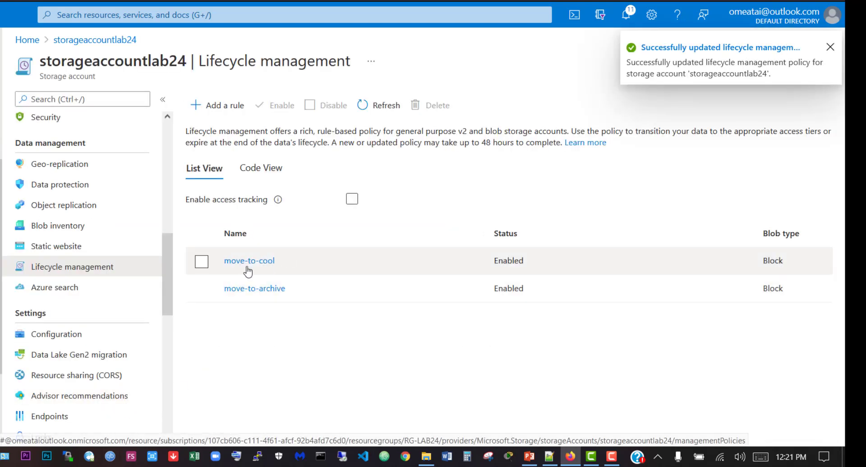
# - Add a lifecycle rule named delete that deletes base blobs last modified more than 30 days ago
pyautogui.click(231, 108)
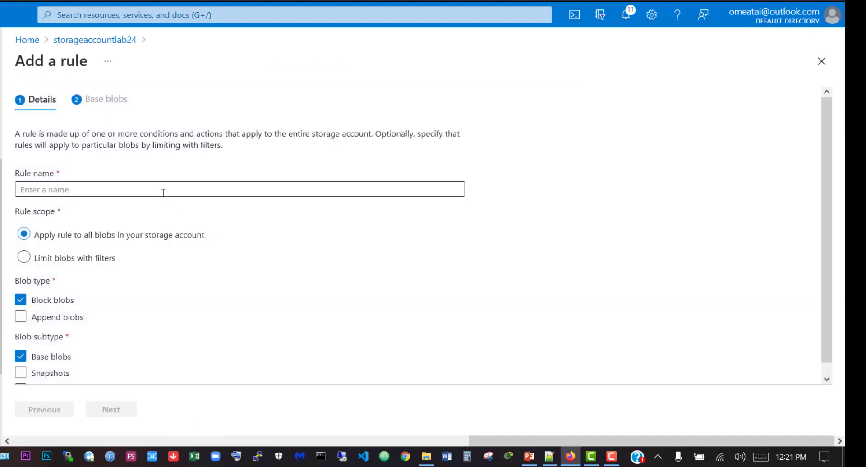
pyautogui.click(163, 192)
pyautogui.write('delete')
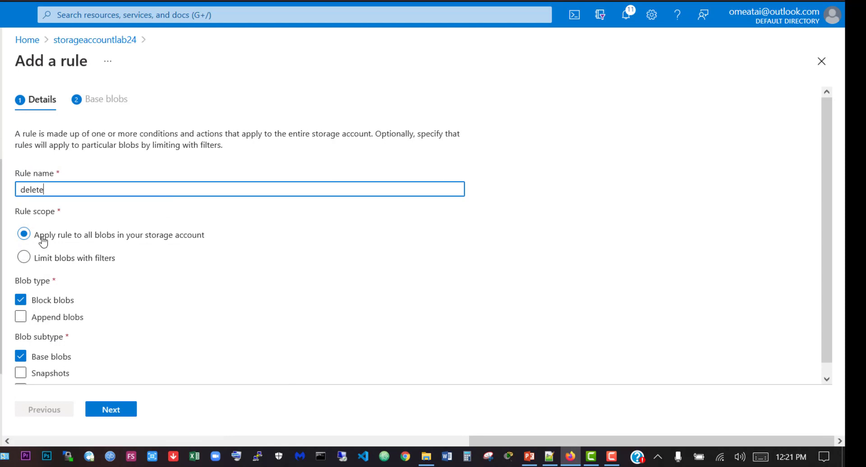
pyautogui.click(98, 410)
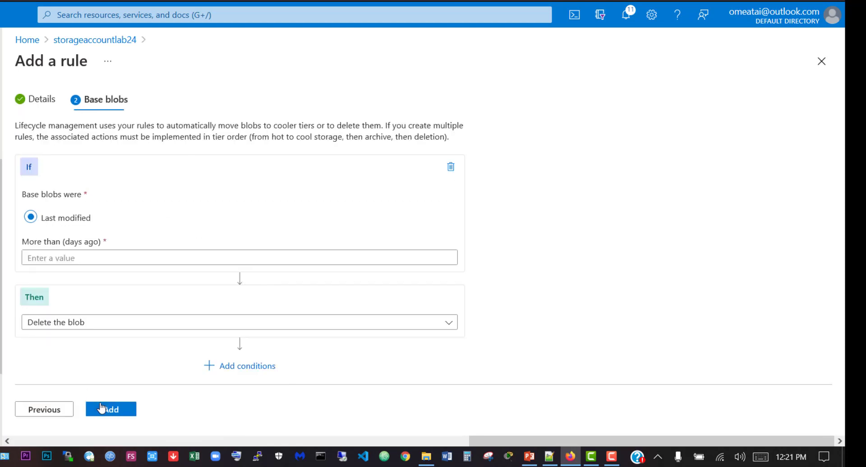
pyautogui.click(78, 259)
pyautogui.write('30')
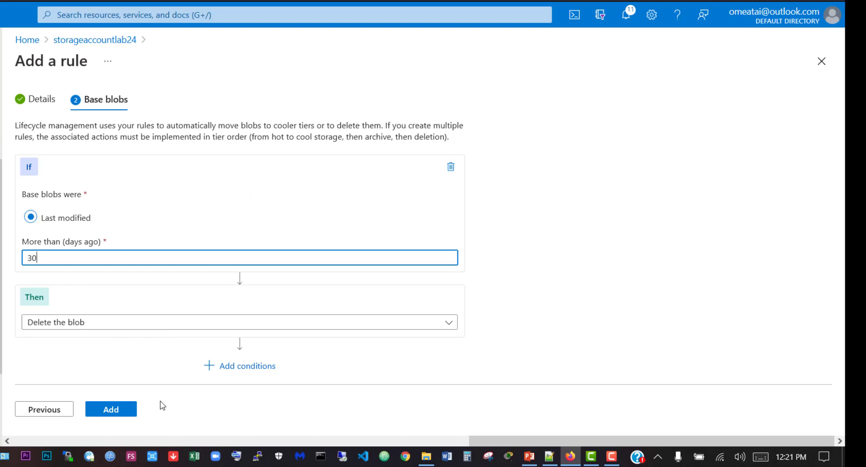
pyautogui.click(116, 409)
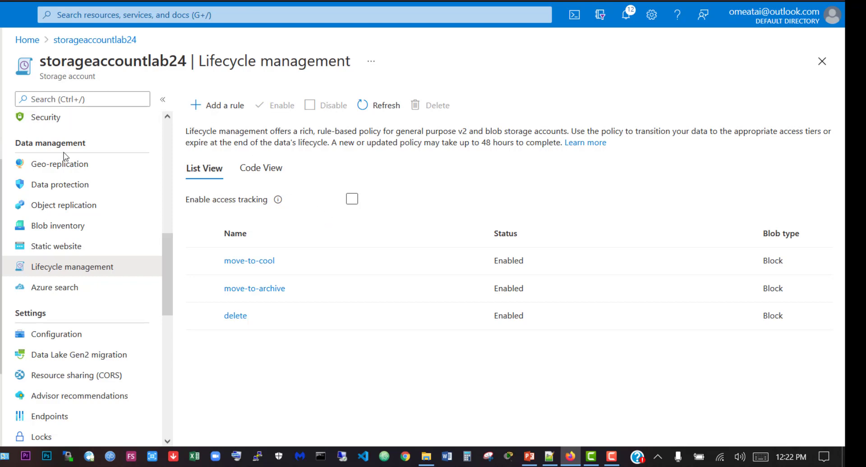
# - Open the blob list of mycontainer from the storage account's containers to check the blobs' access tiers
pyautogui.scroll(8, 90, 226)
pyautogui.click(51, 313)
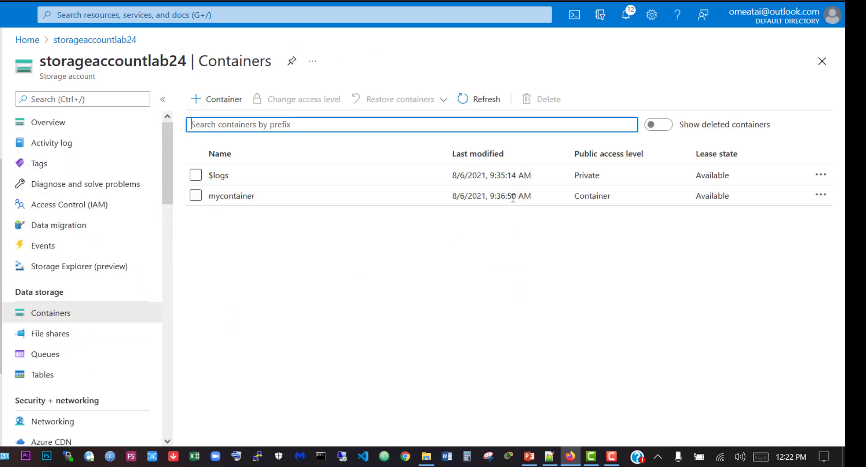
pyautogui.click(232, 197)
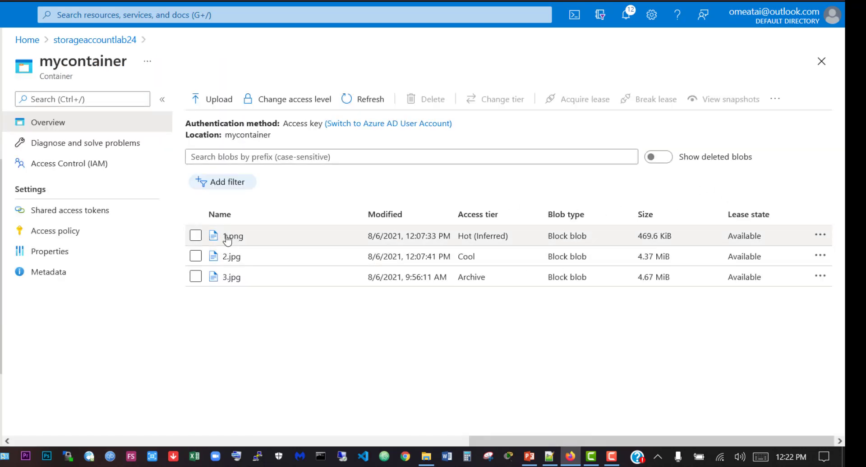